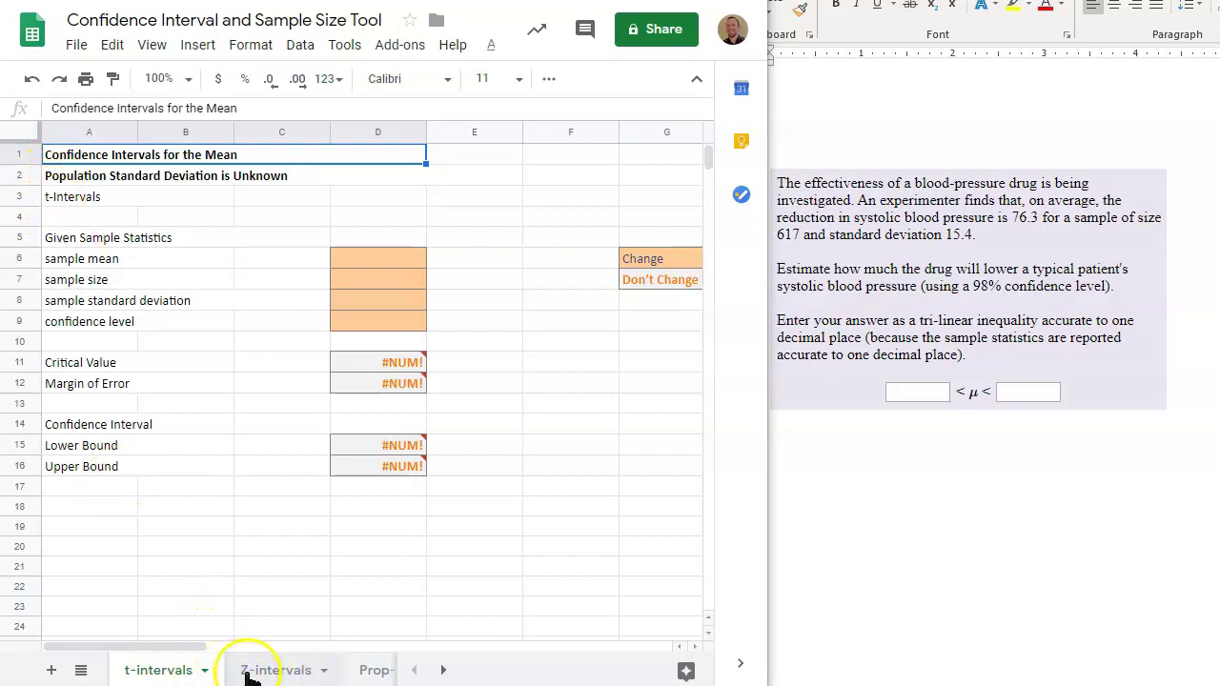
pyautogui.click(270, 672)
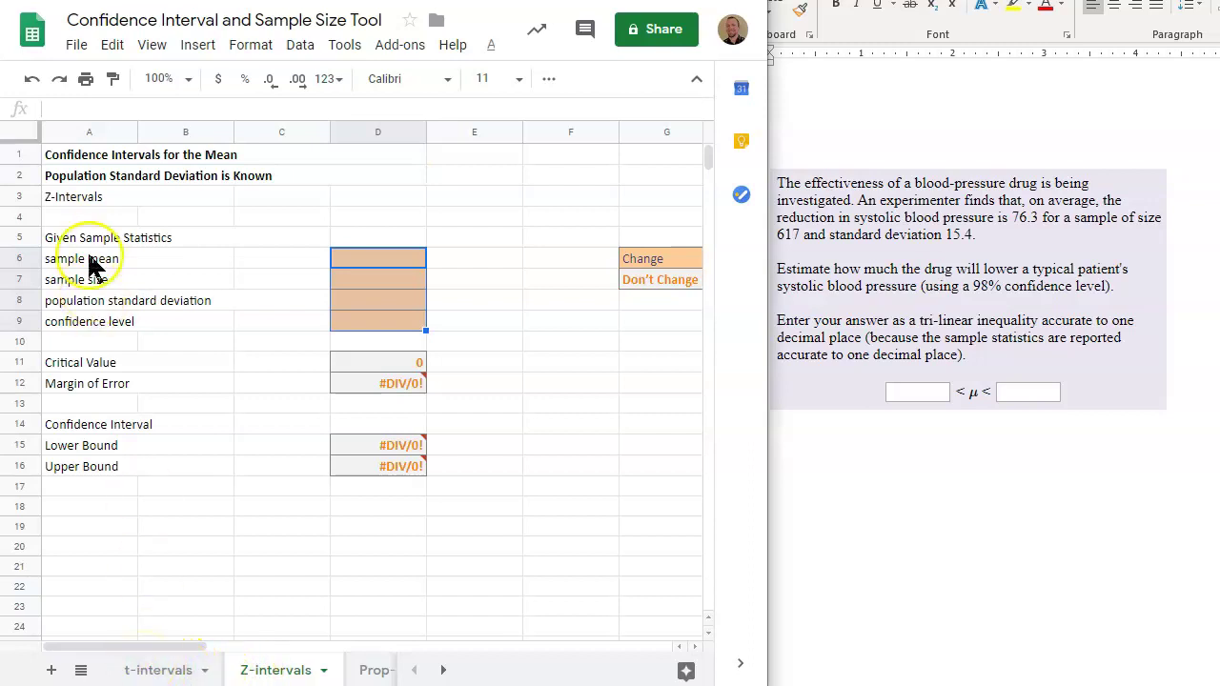
pyautogui.click(186, 670)
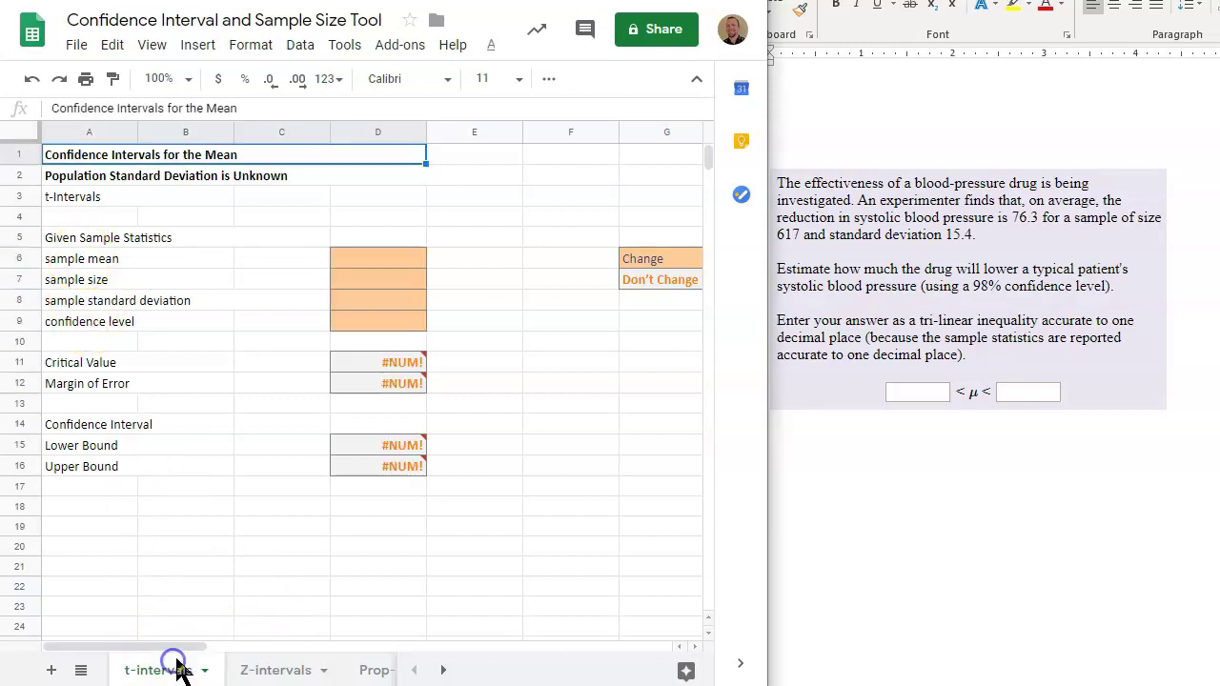
pyautogui.click(267, 670)
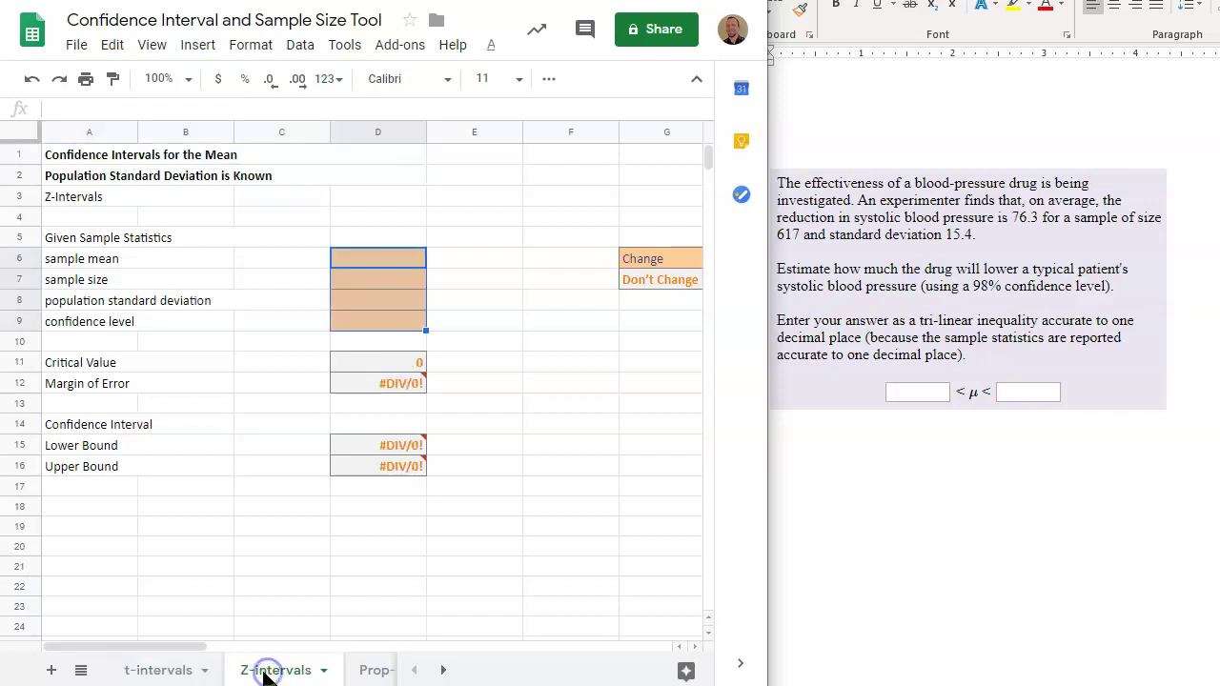
pyautogui.click(160, 670)
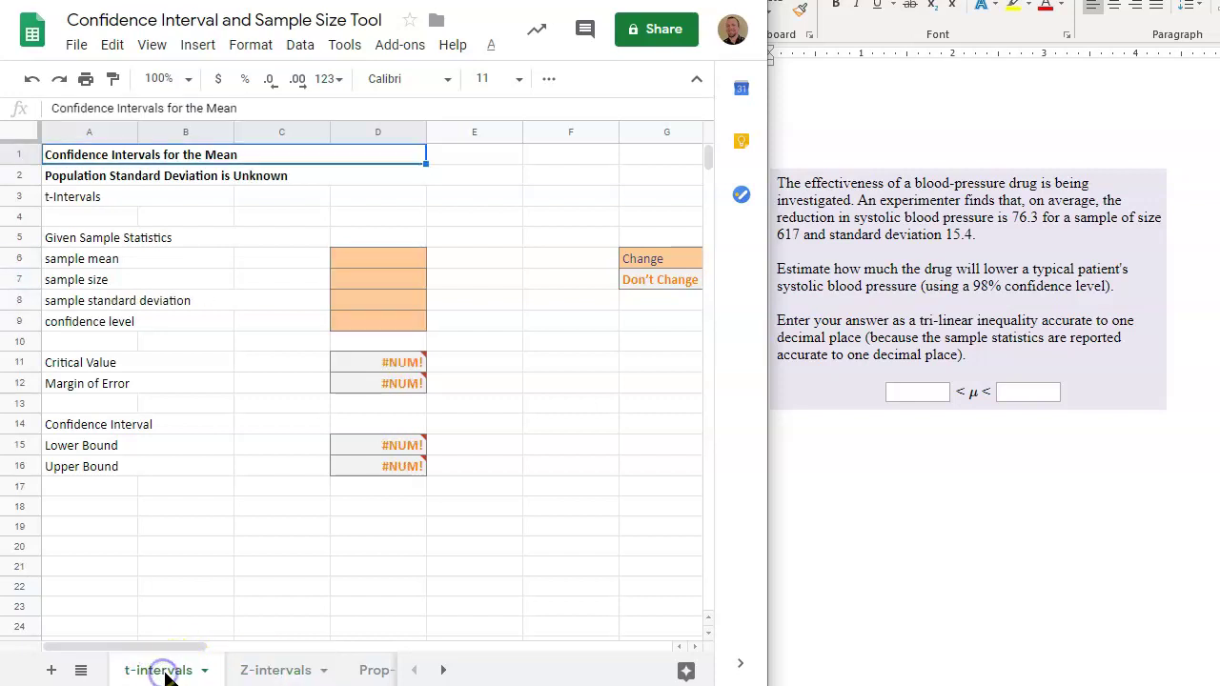
pyautogui.click(269, 670)
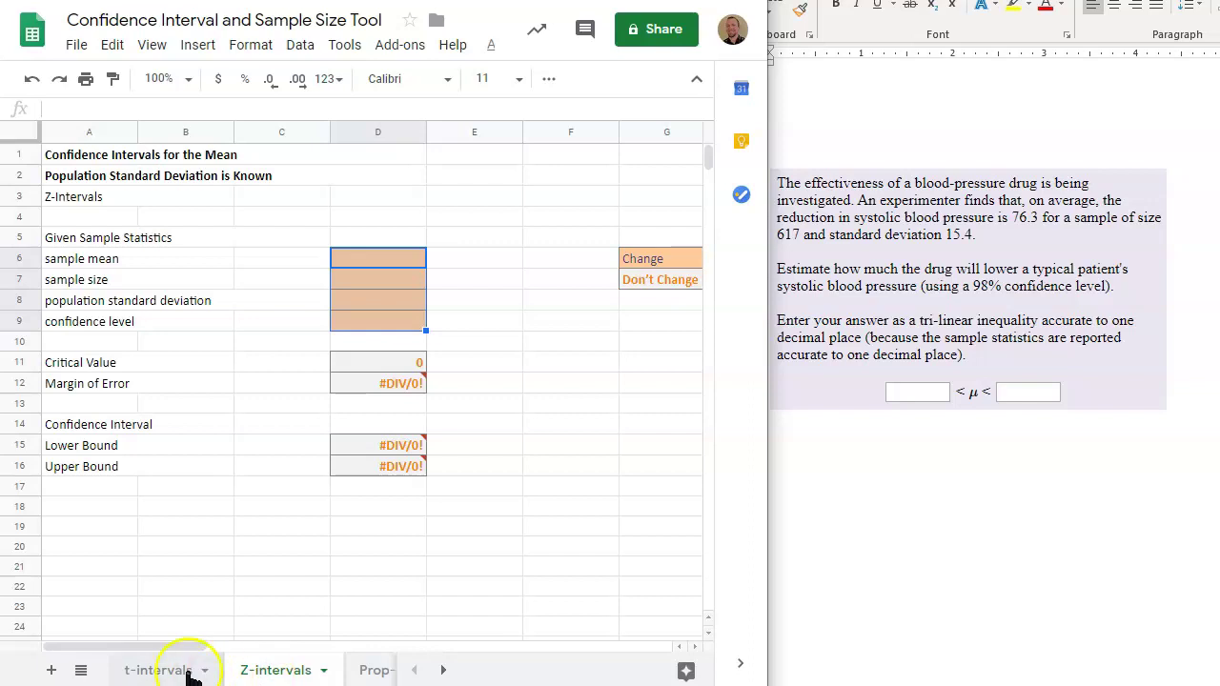
pyautogui.click(157, 670)
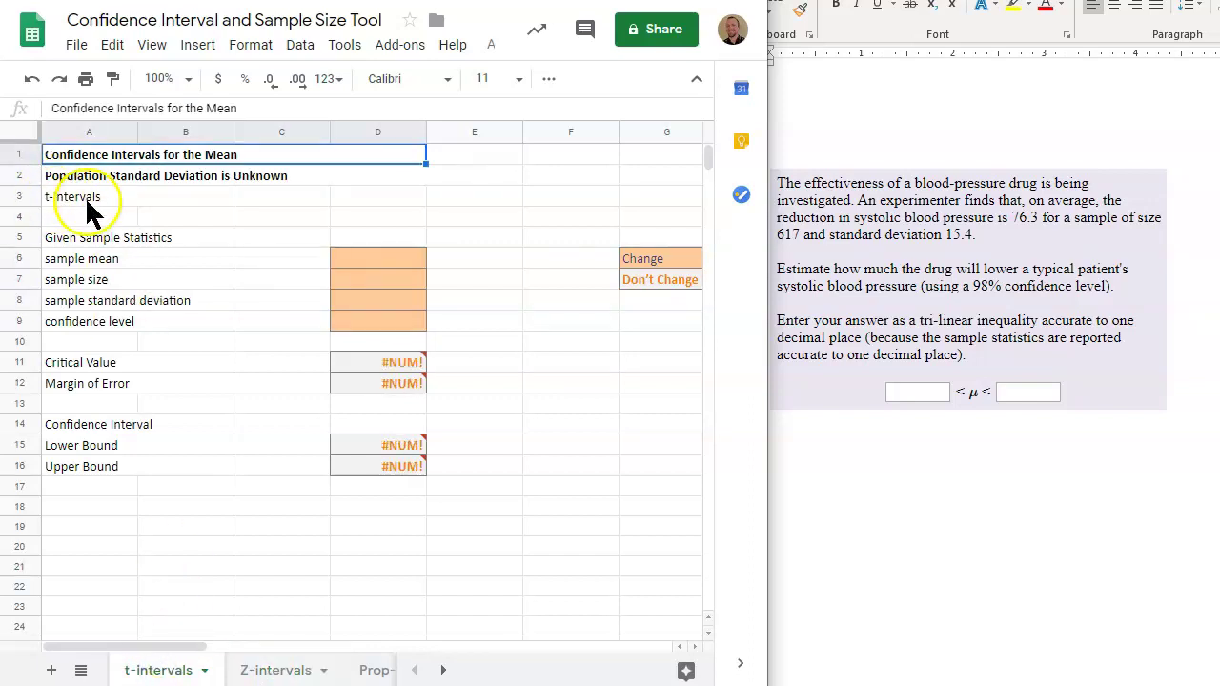
pyautogui.click(262, 670)
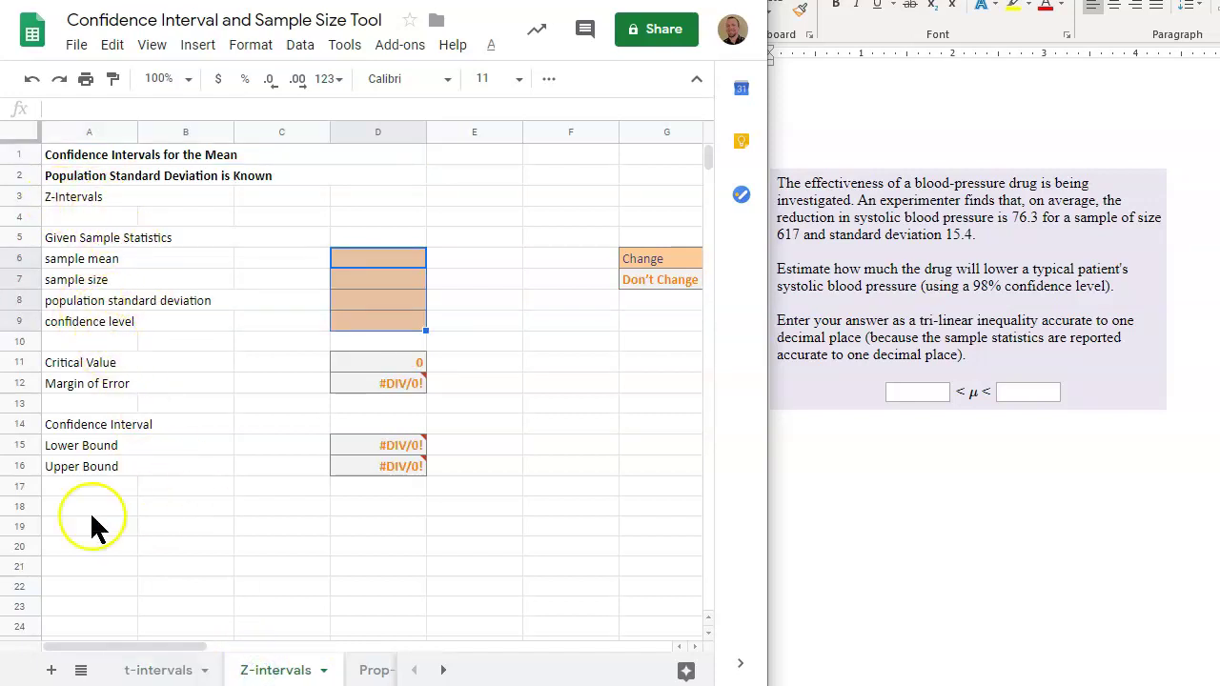
pyautogui.click(153, 671)
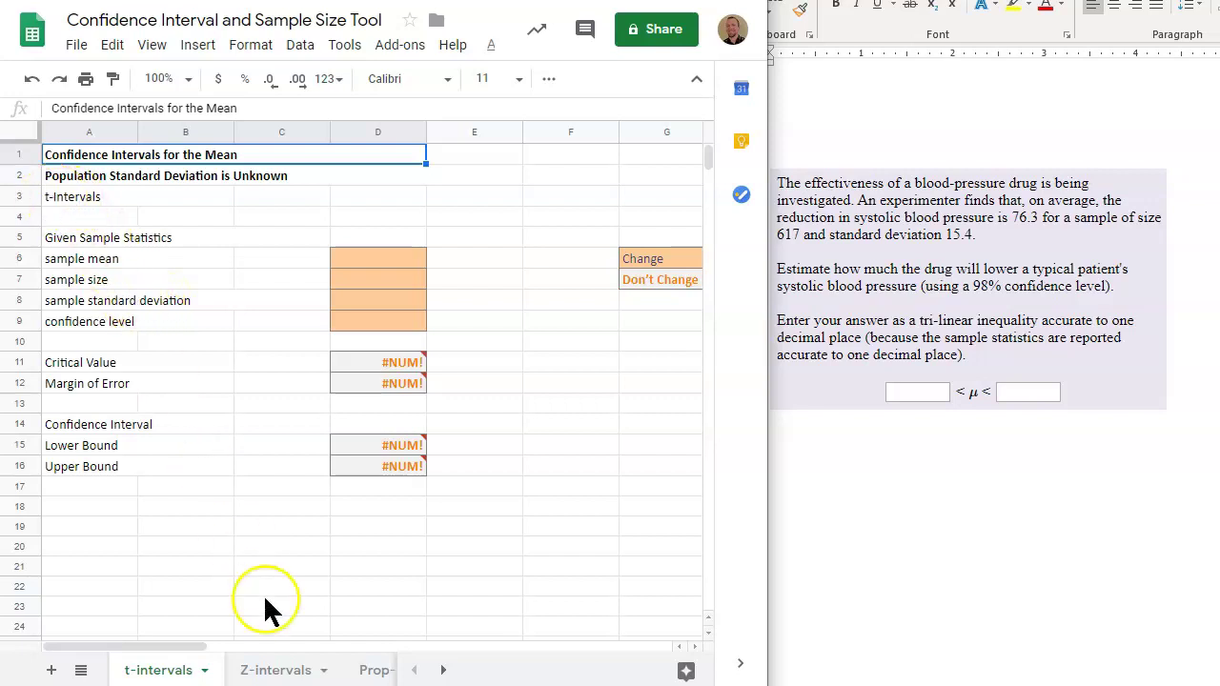
pyautogui.click(275, 669)
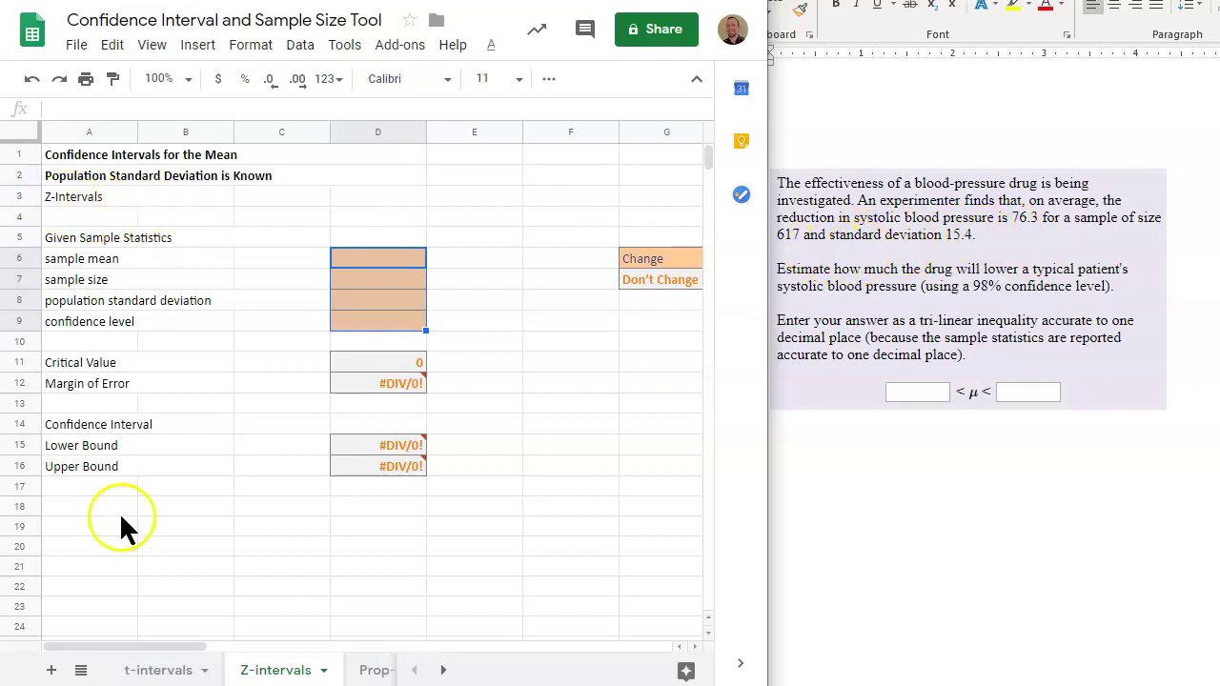
# Step: Switch to the t-intervals sheet for the unknown population standard deviation case
pyautogui.click(156, 671)
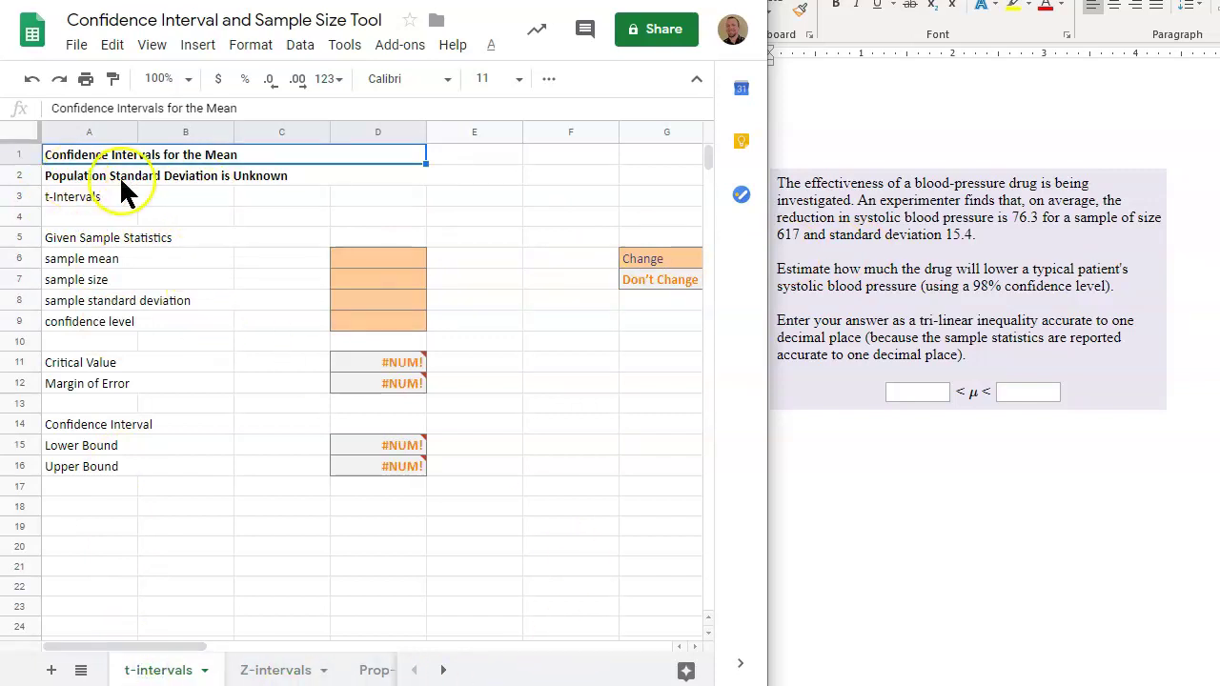
pyautogui.click(82, 178)
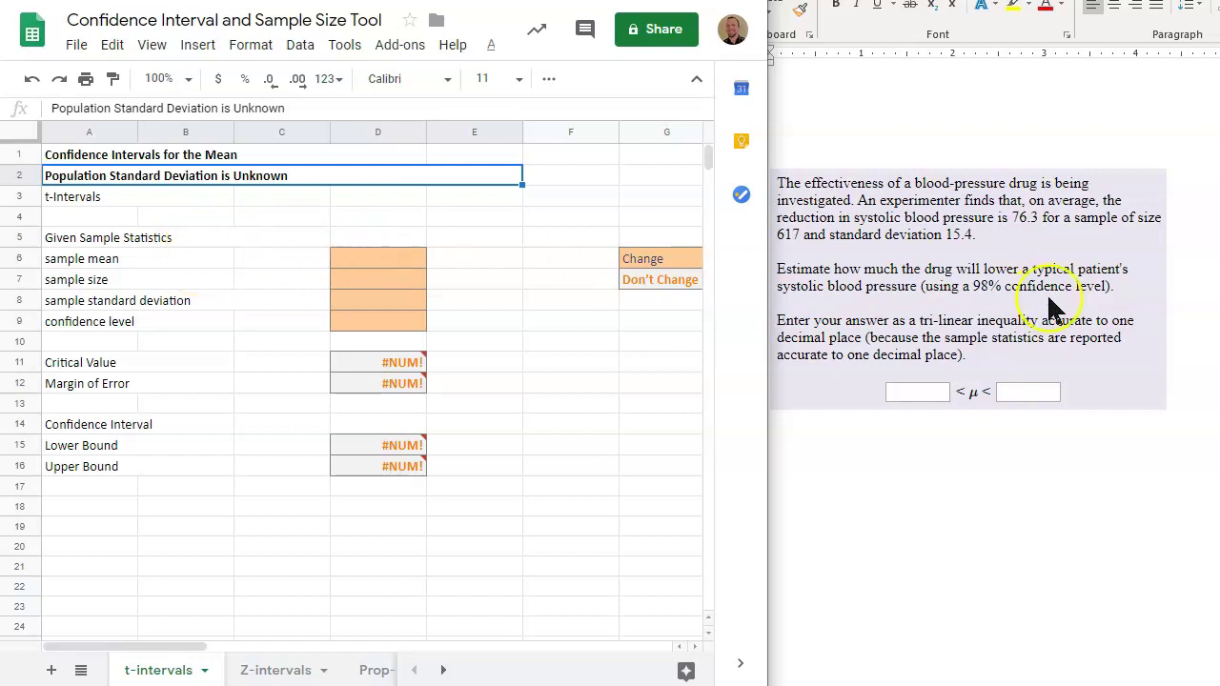
pyautogui.click(398, 258)
pyautogui.click(391, 280)
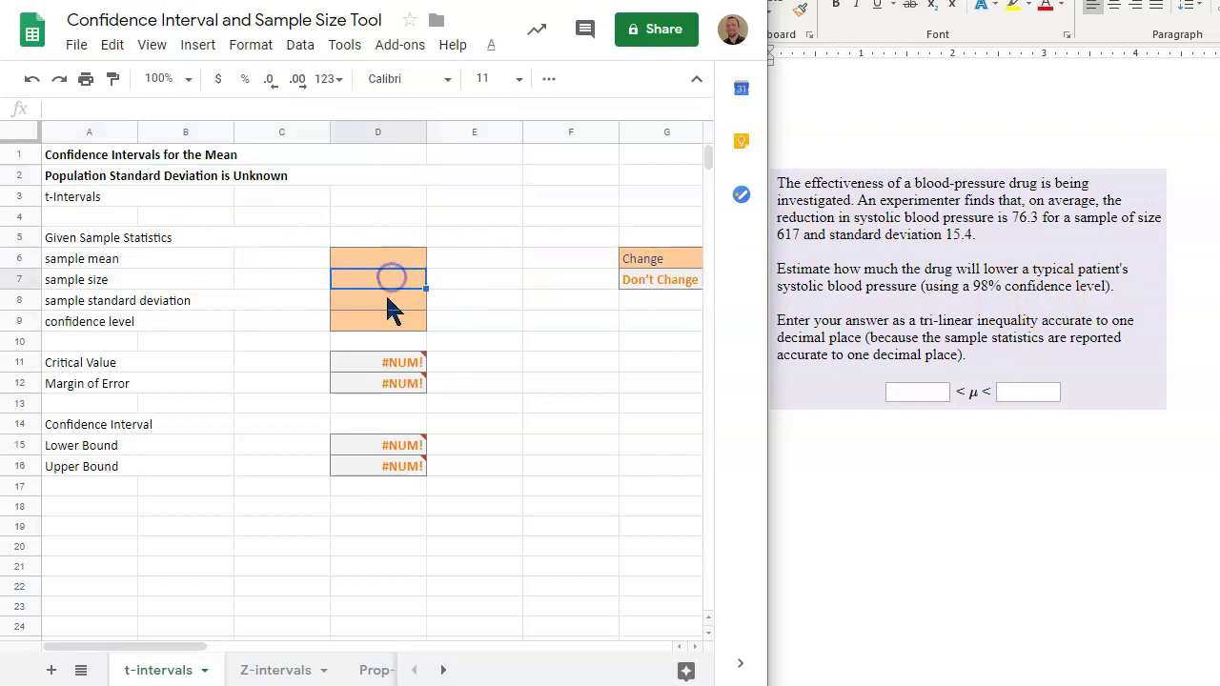
pyautogui.click(391, 300)
pyautogui.click(389, 321)
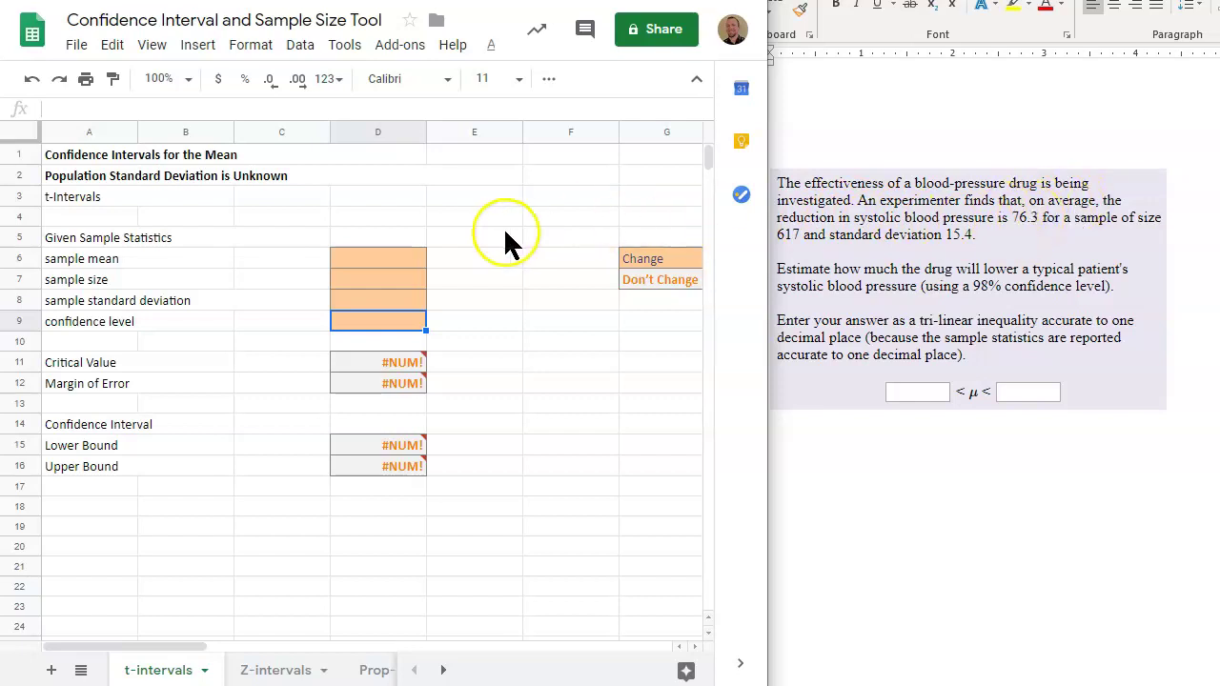
# Step: Enter sample mean 76.3 in D6, sample size 617 in D7, and SD 15.4 in D8
pyautogui.click(365, 259)
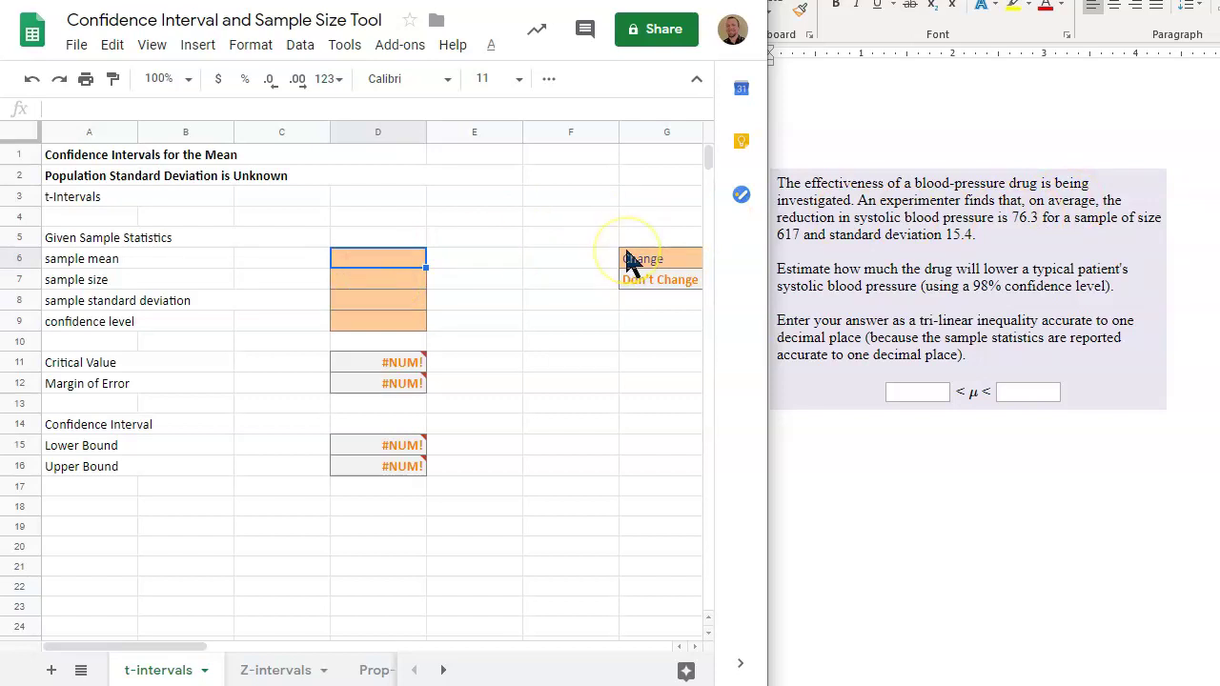
pyautogui.write('76.3')
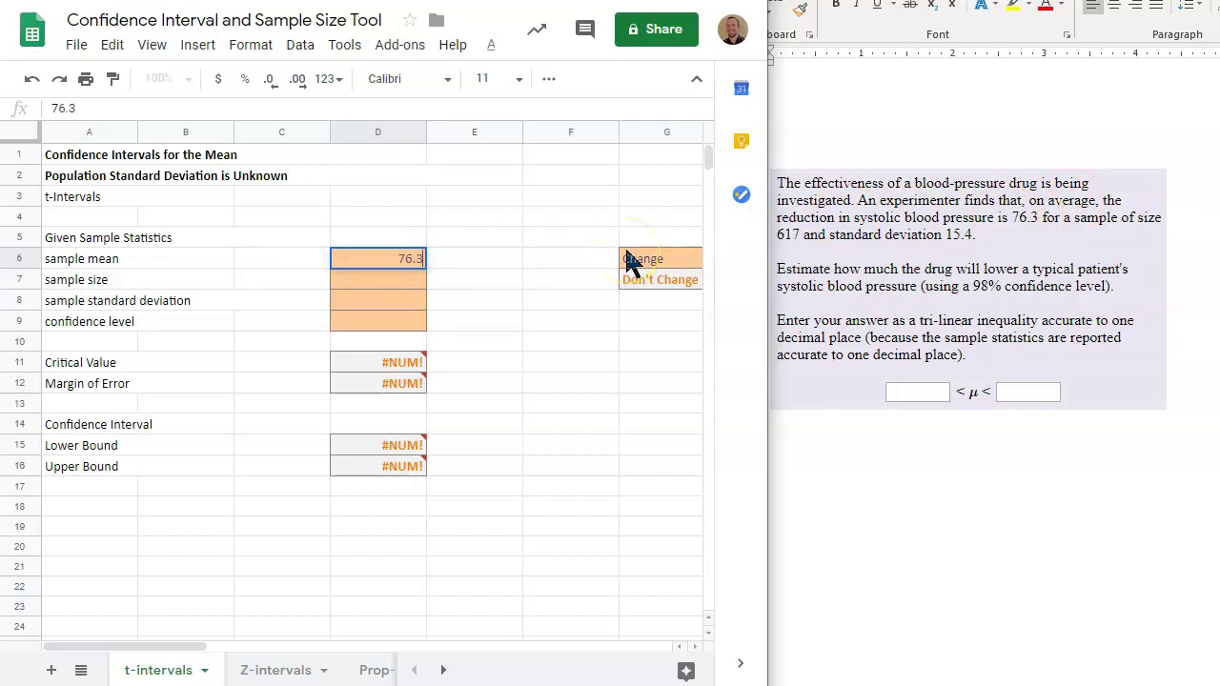
pyautogui.click(402, 279)
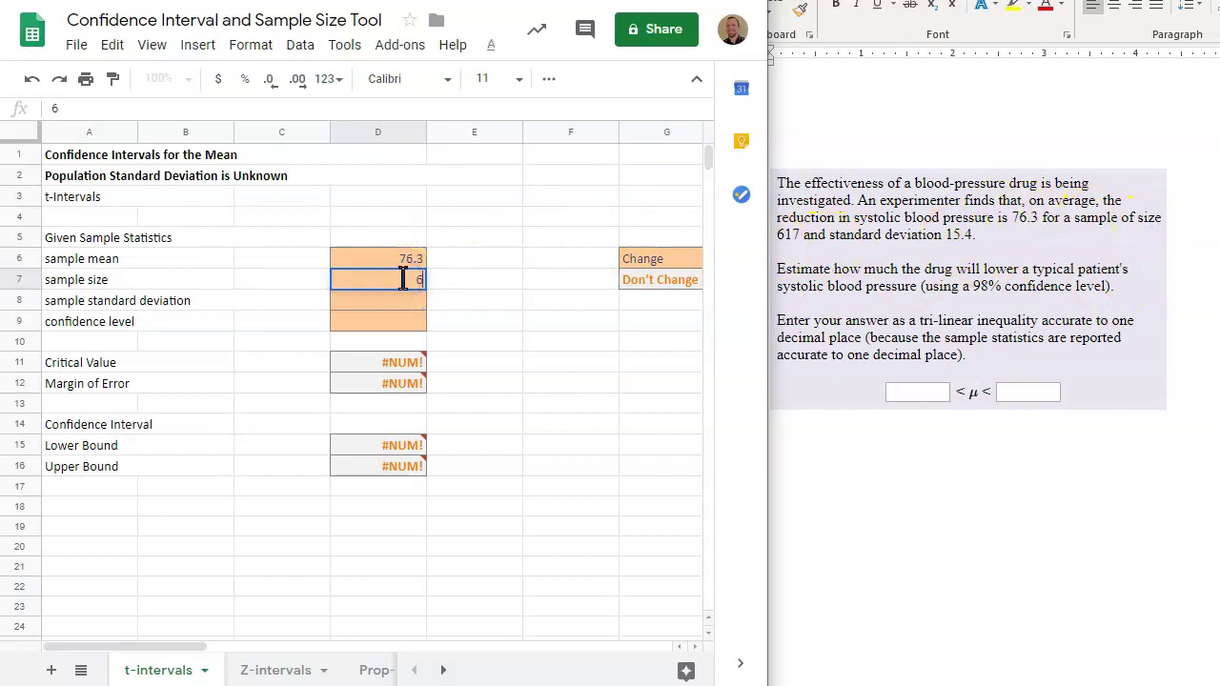
pyautogui.write('617')
pyautogui.press('Return')
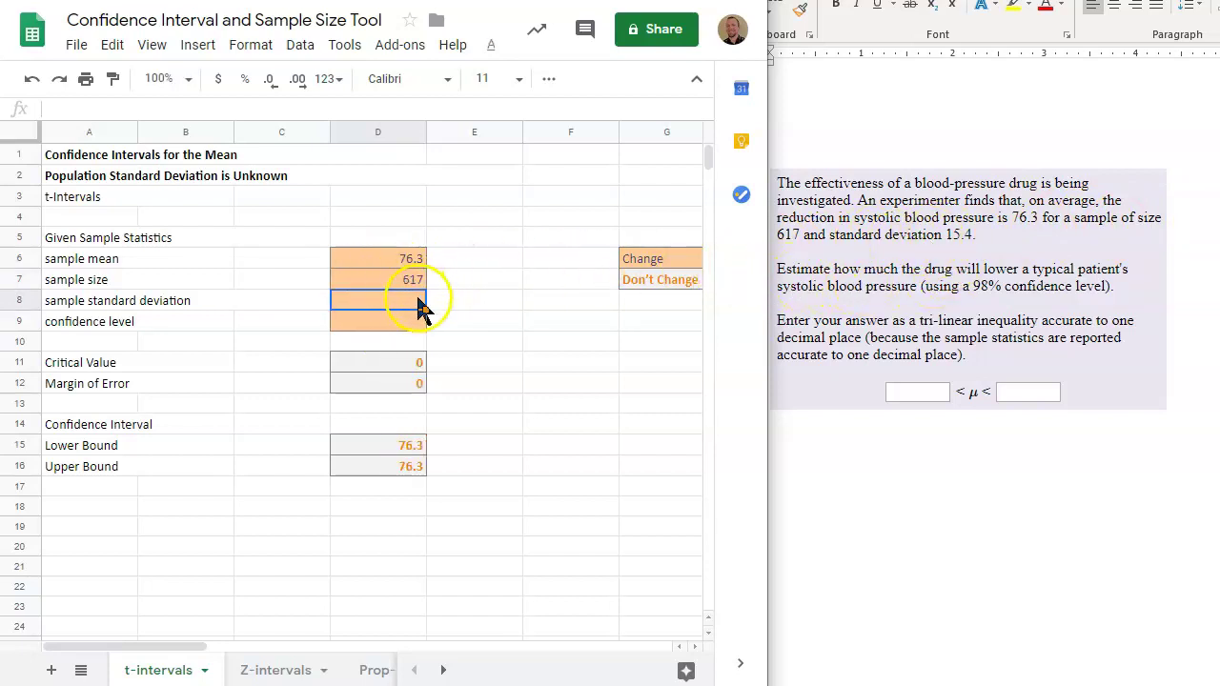
pyautogui.write('15.')
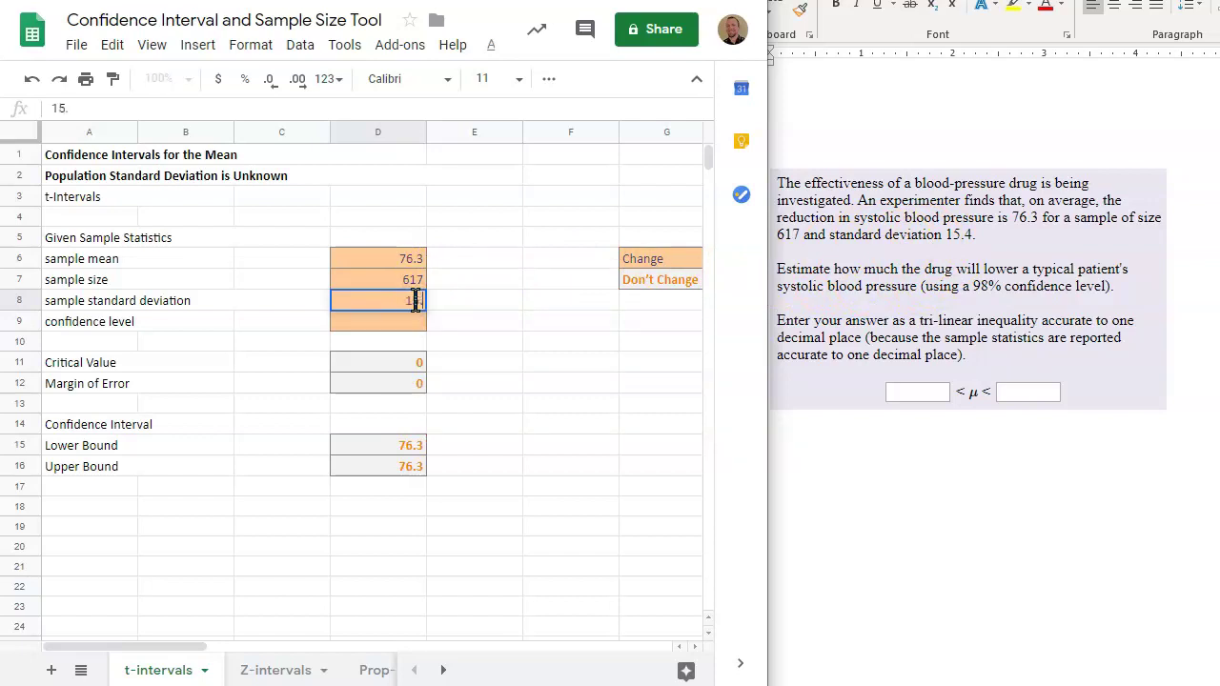
pyautogui.write('4')
# Step: Enter .98 as the confidence level in D9 so the bounds compute
pyautogui.click(391, 323)
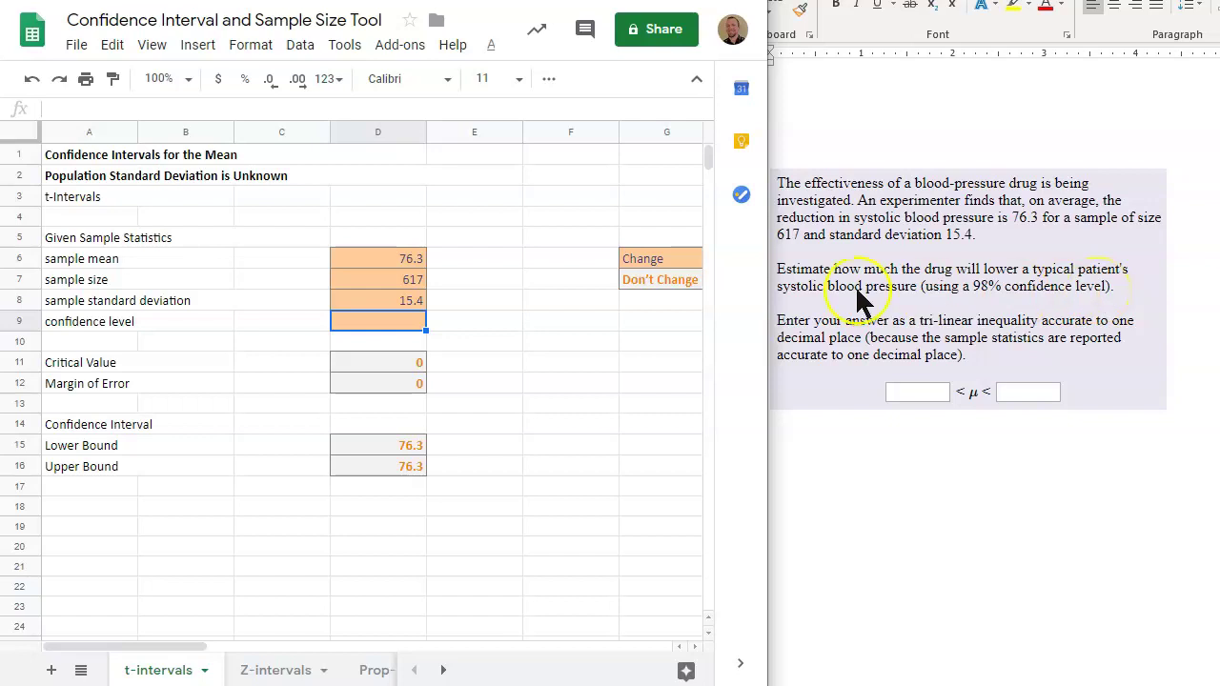
pyautogui.click(395, 323)
pyautogui.write('.98')
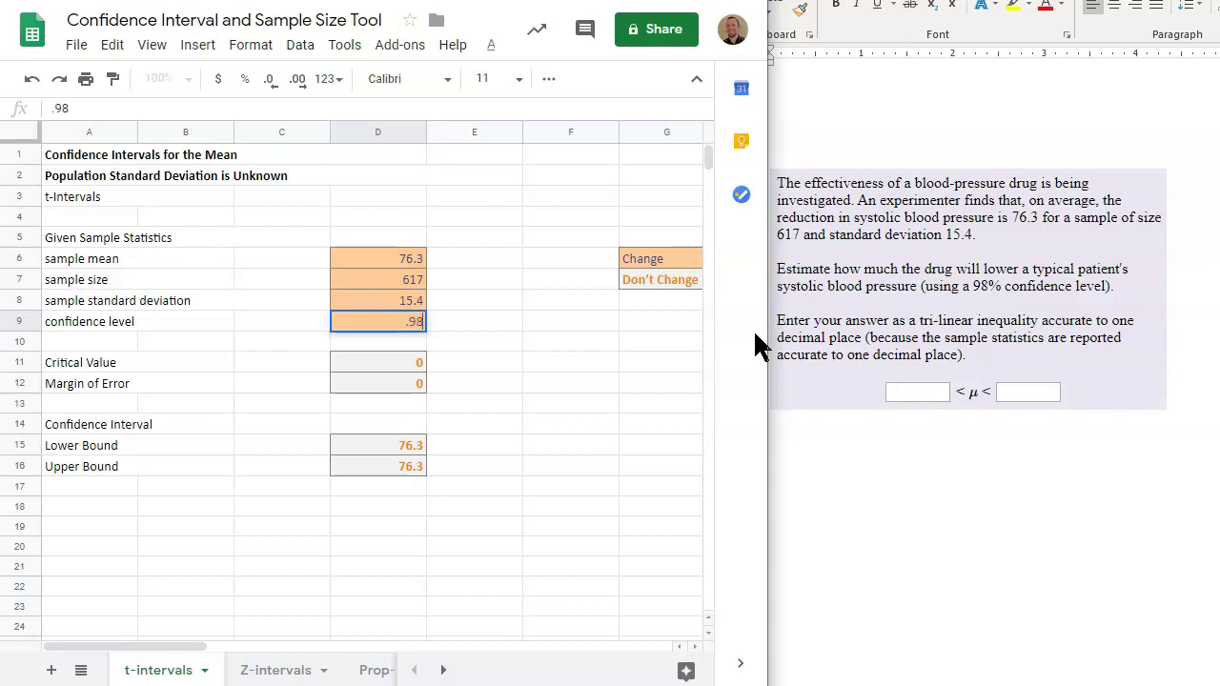
pyautogui.click(591, 372)
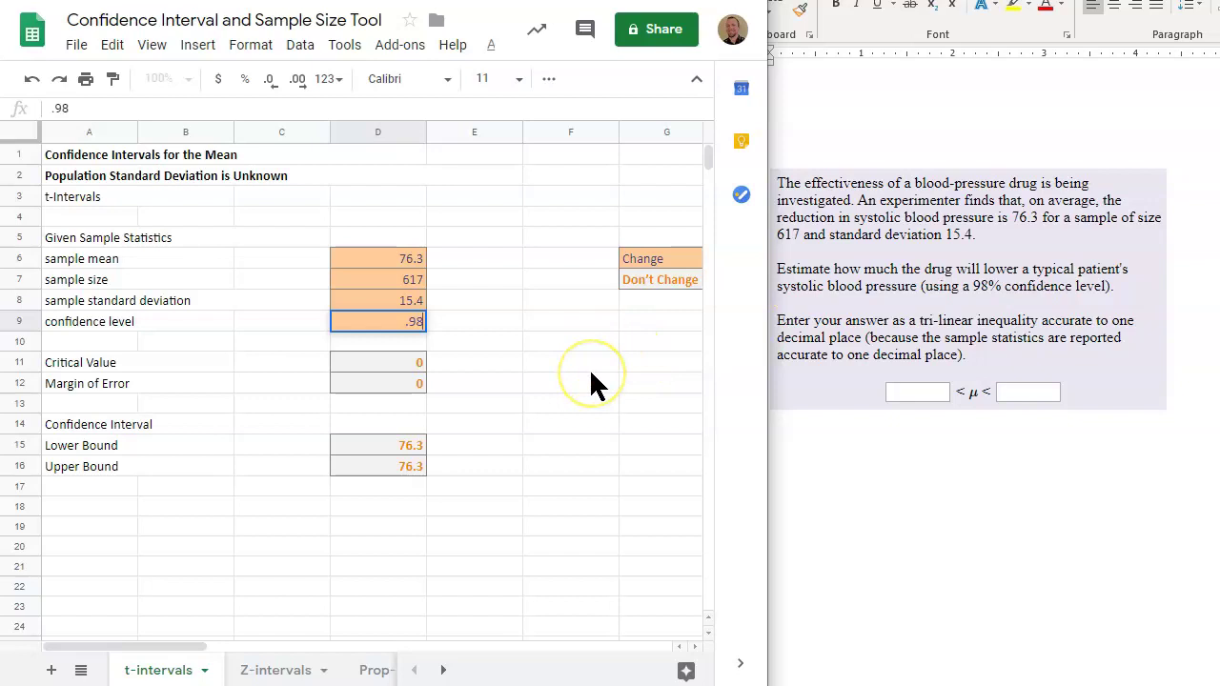